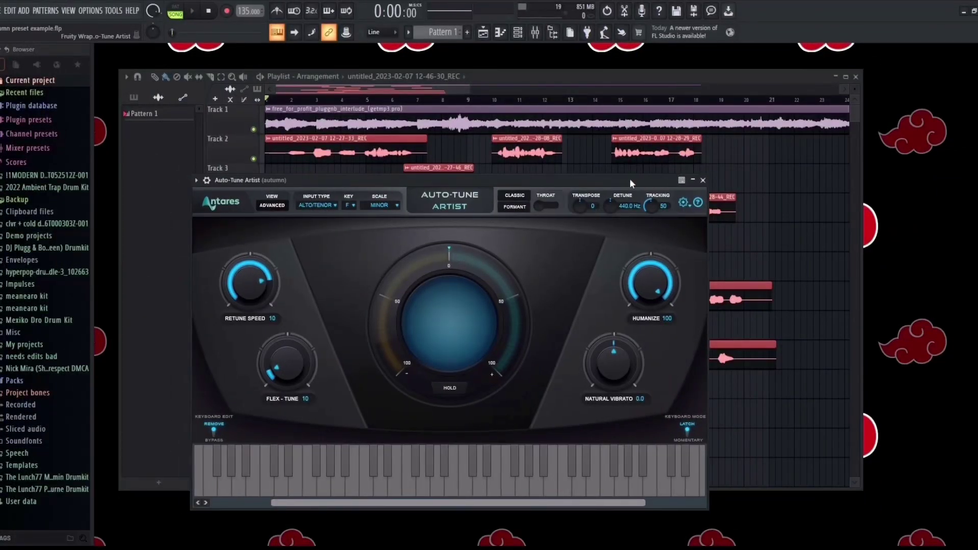
Review the Auto-Tune Artist knobs on the autumn track, then close the plugin window
drag(629, 178, 678, 146)
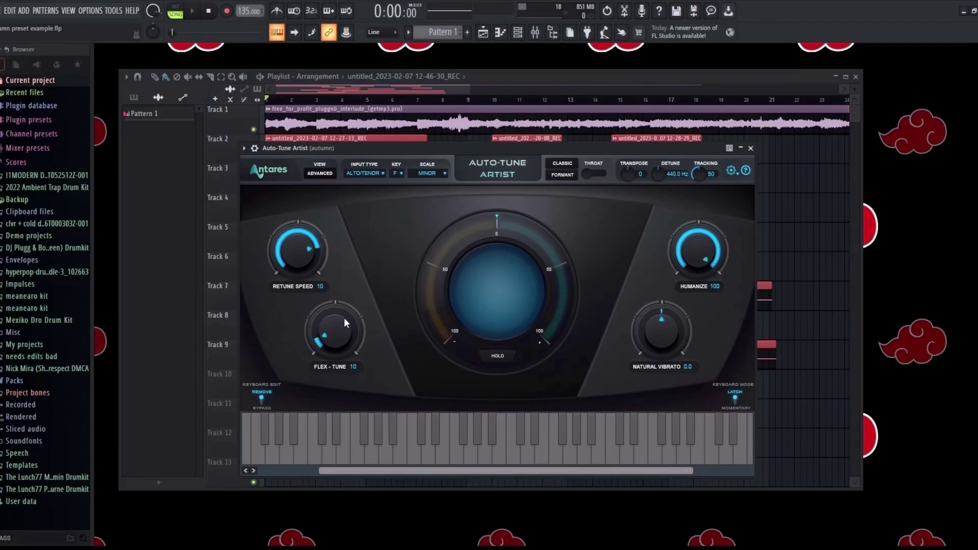
click(751, 148)
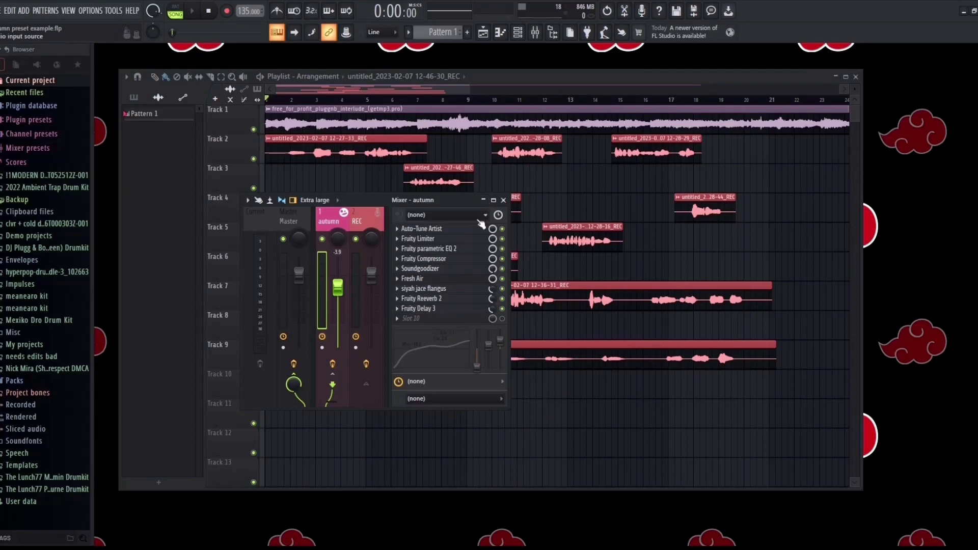
Inspect the autumn track's Fruity Limiter and Fruity parametric EQ 2 settings, closing each
click(460, 240)
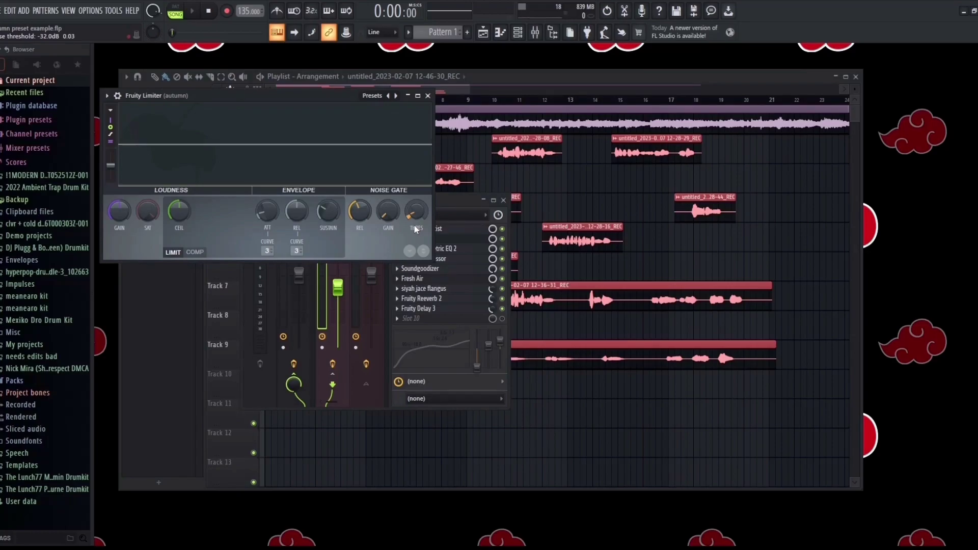
click(427, 96)
click(423, 249)
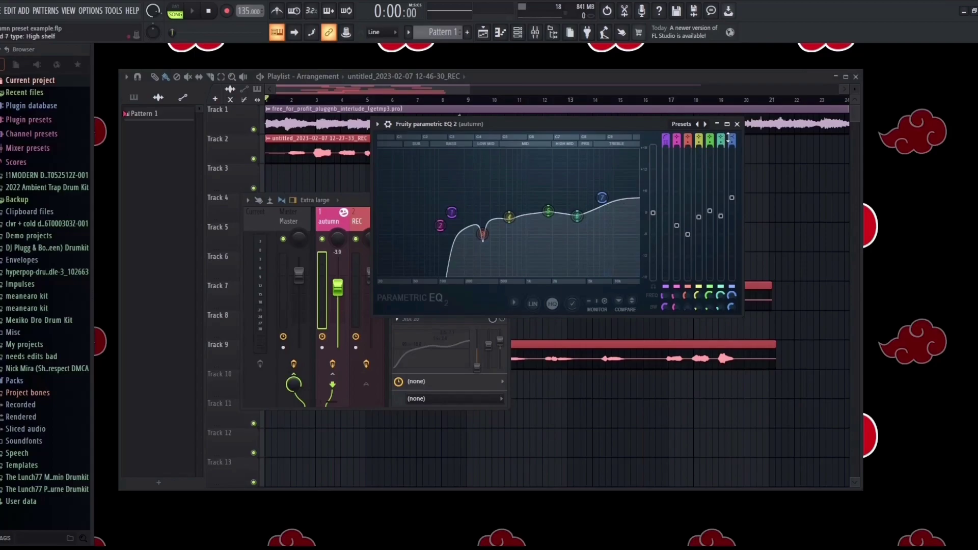
click(737, 125)
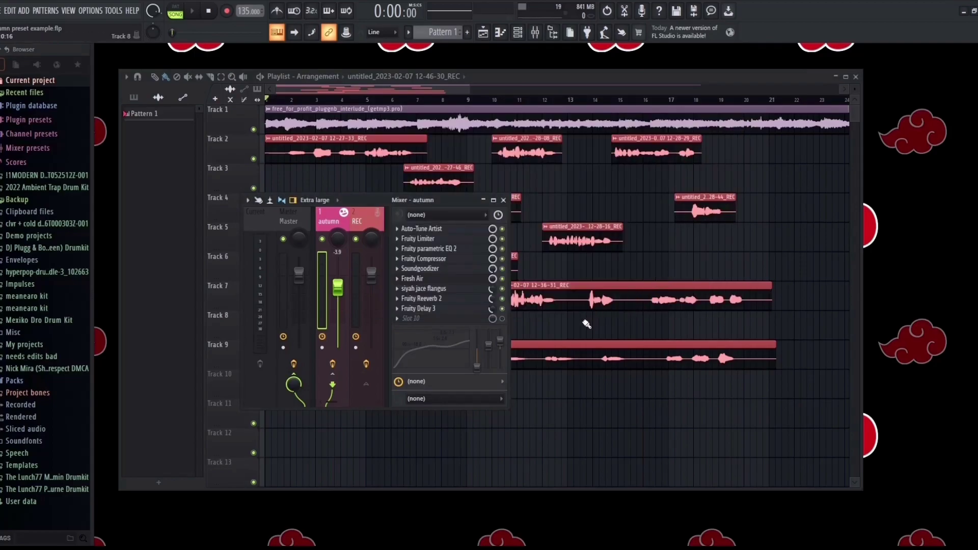
Show the Fruity Compressor settings (-36.5 dB threshold, 8.0:1 ratio, Soft) beside the mixer
click(423, 259)
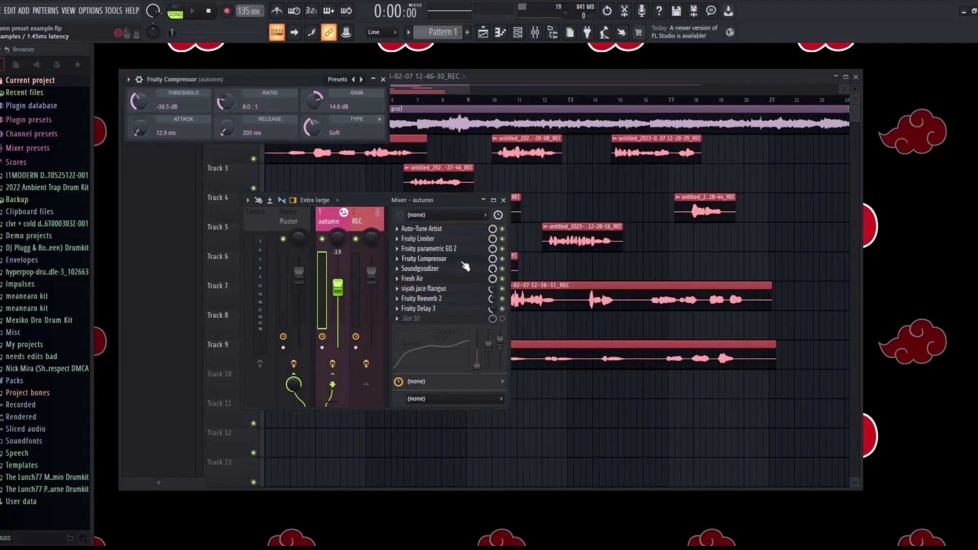
drag(293, 78, 549, 122)
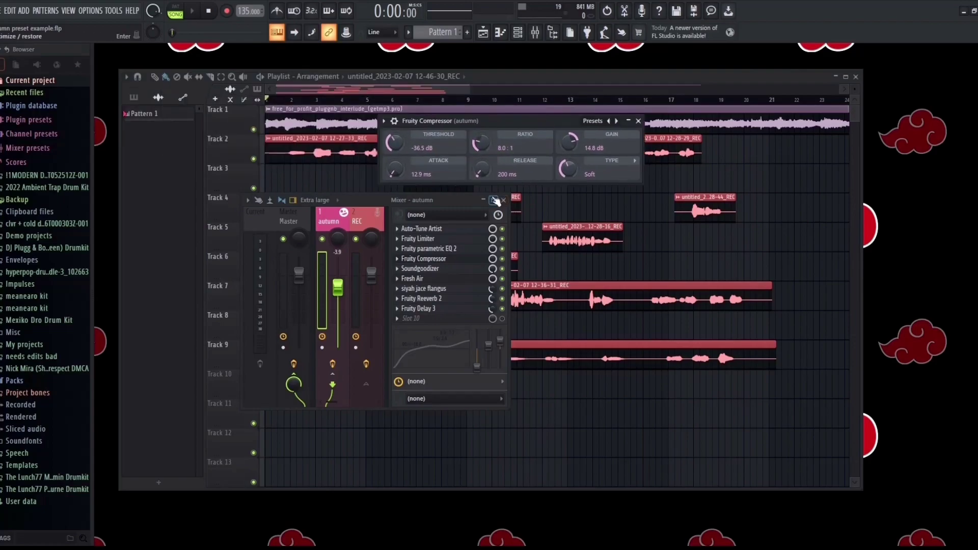
drag(470, 201, 473, 227)
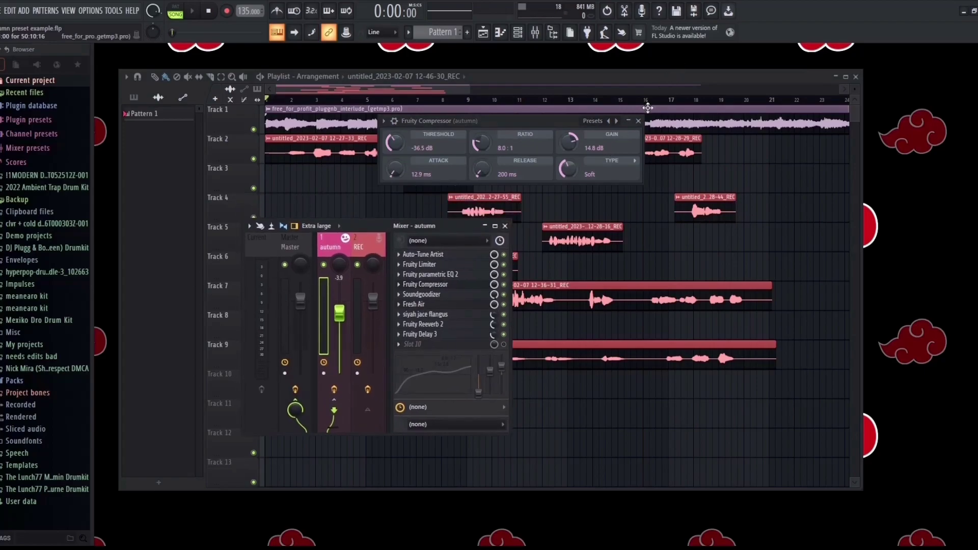
Check the Soundgoodizer and Fresh Air (38 mid / 50 high air) on the autumn track
click(638, 121)
click(422, 295)
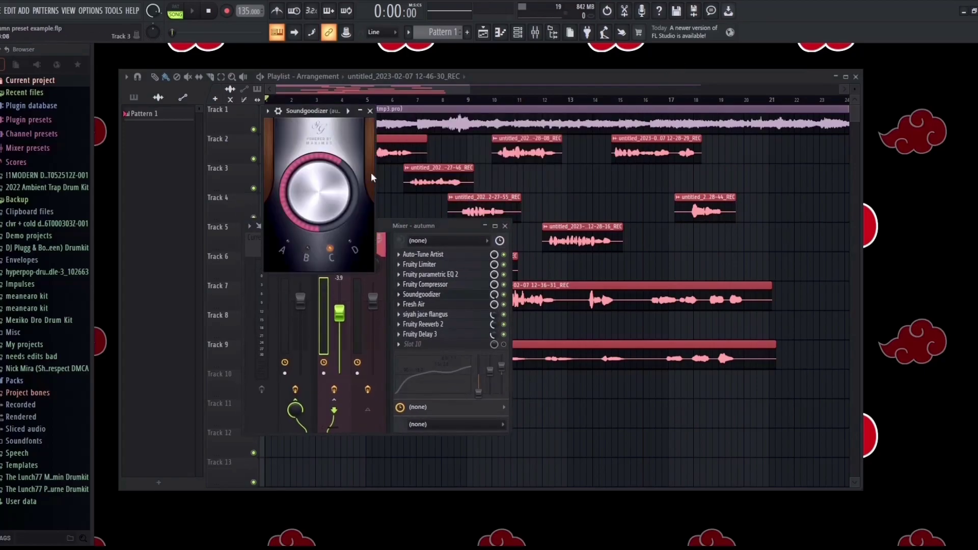
drag(322, 108, 567, 108)
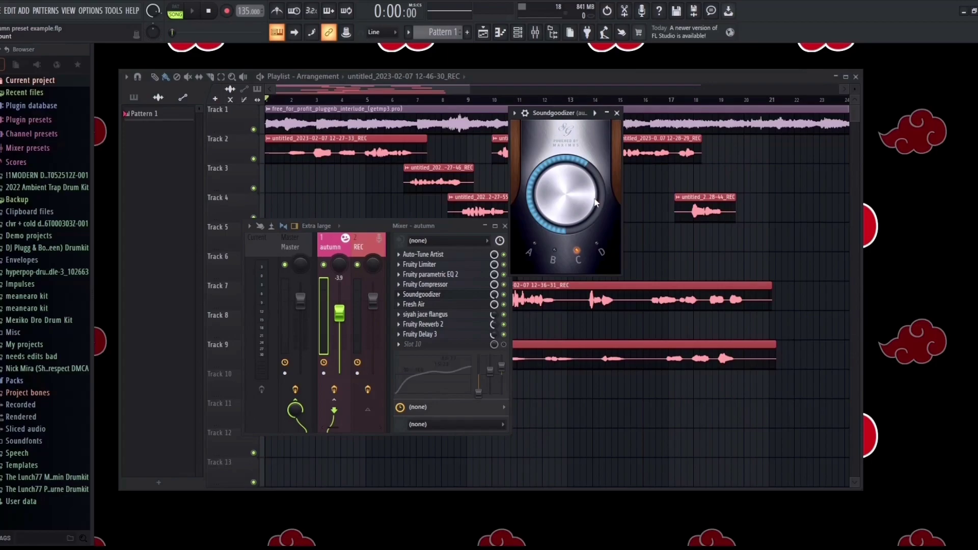
click(422, 295)
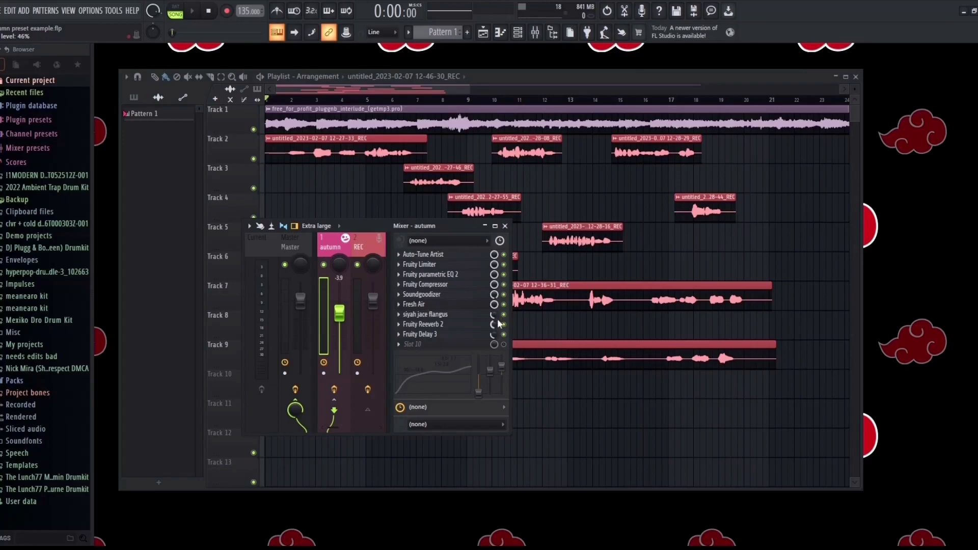
click(414, 304)
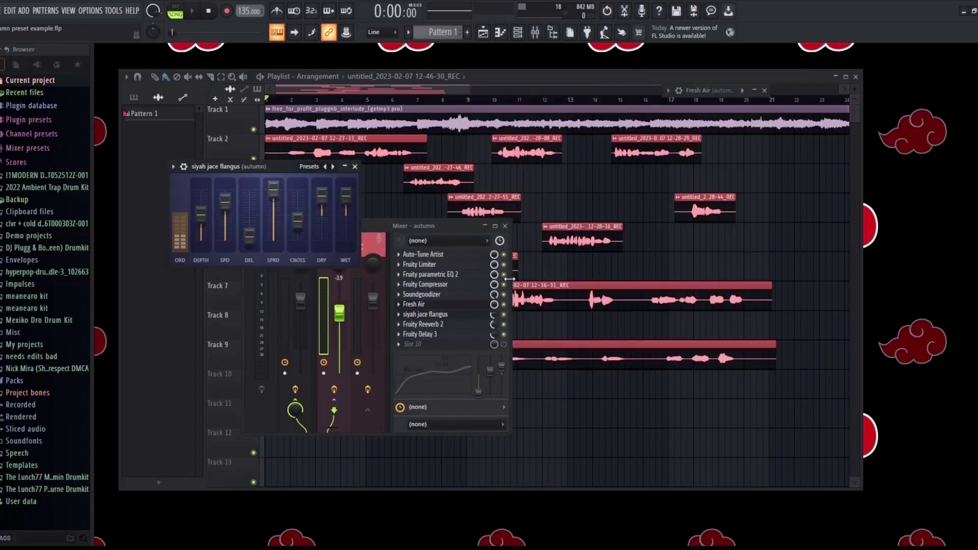
Inspect the siyah jace flangus flanger and Fruity Reeverb 2 settings, closing both windows
drag(232, 168, 574, 160)
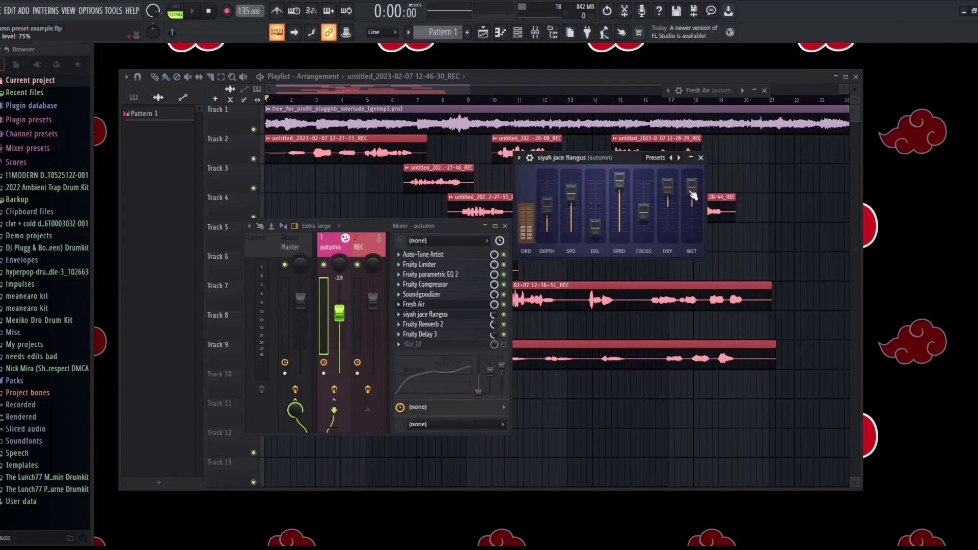
click(701, 158)
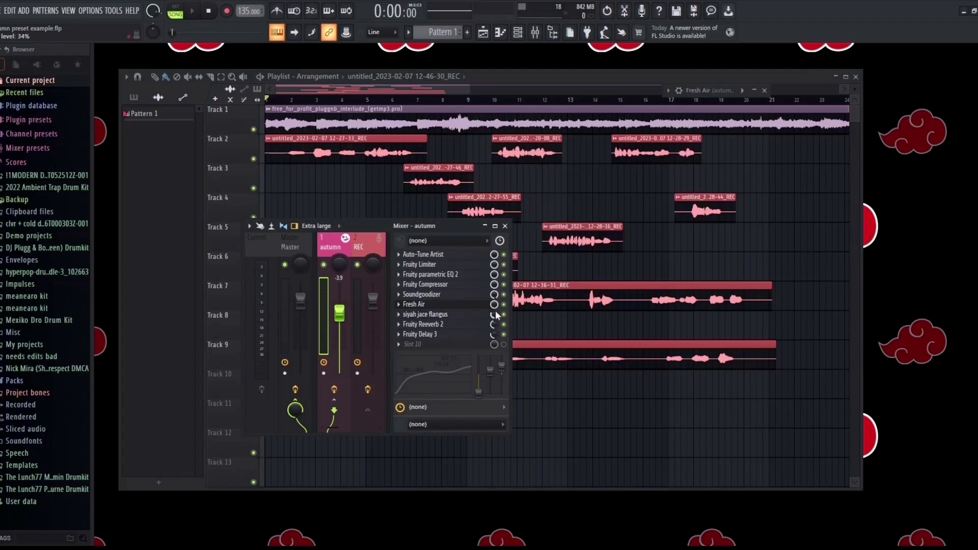
click(424, 325)
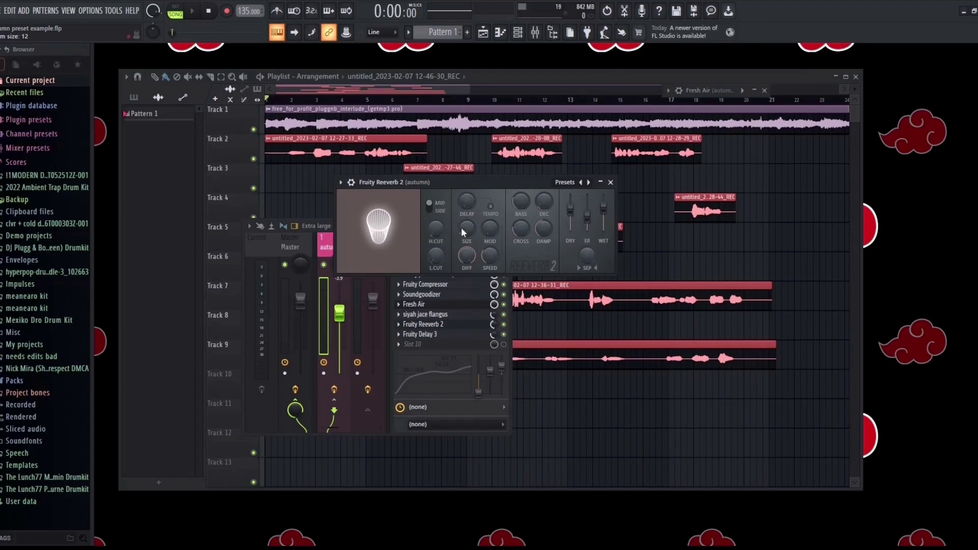
click(610, 182)
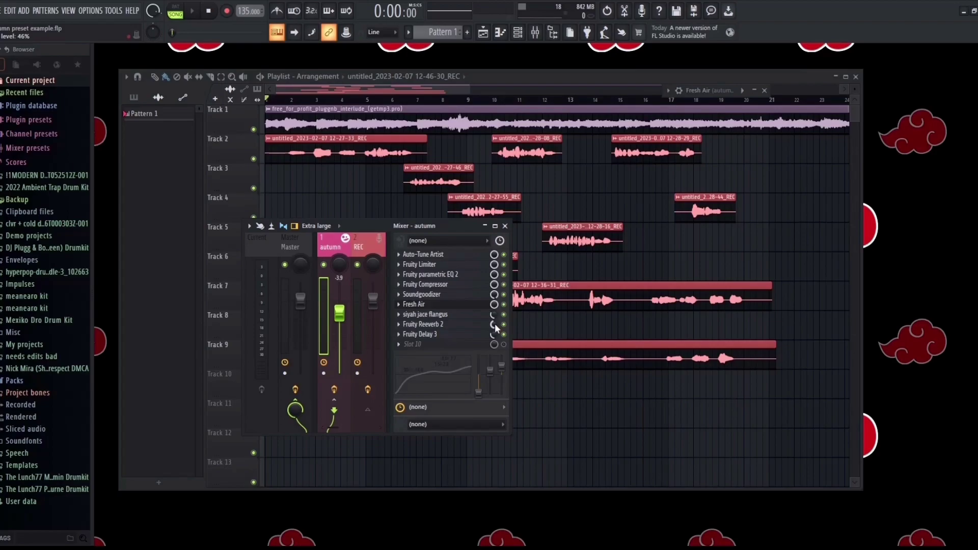
Review Fruity Delay 3 on autumn, then maximize the Mixer to show all vocal tracks
click(426, 334)
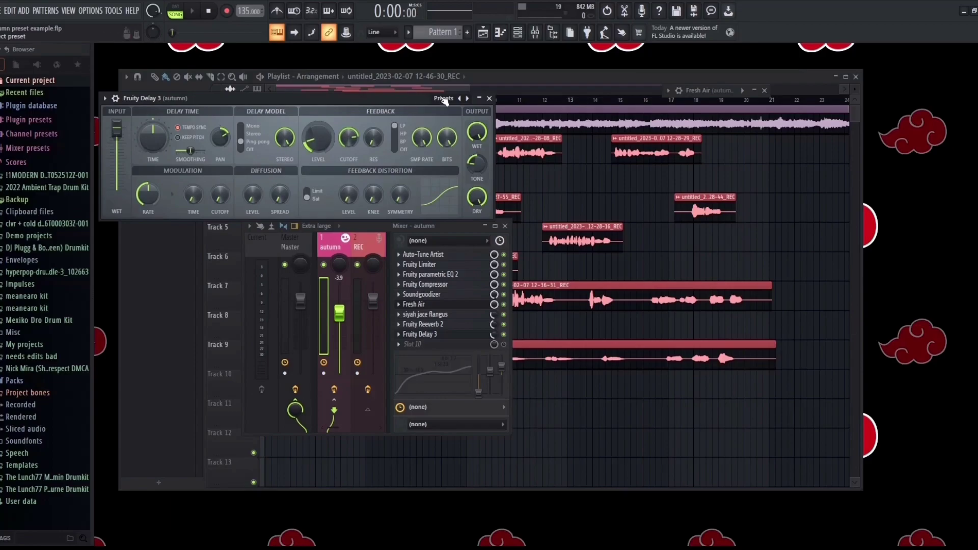
click(495, 226)
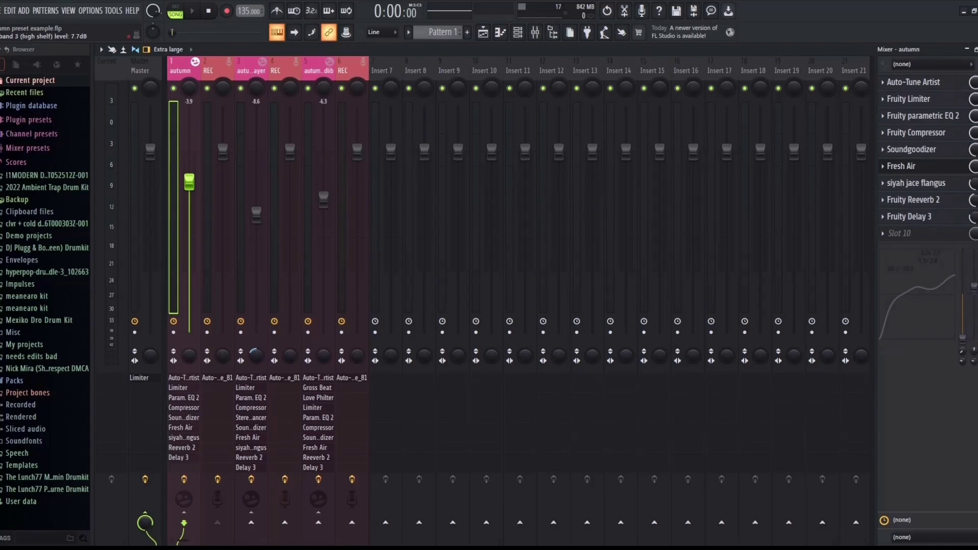
Check the autumn layer track's Fruity Stereo Enhancer settings and save the project
click(239, 152)
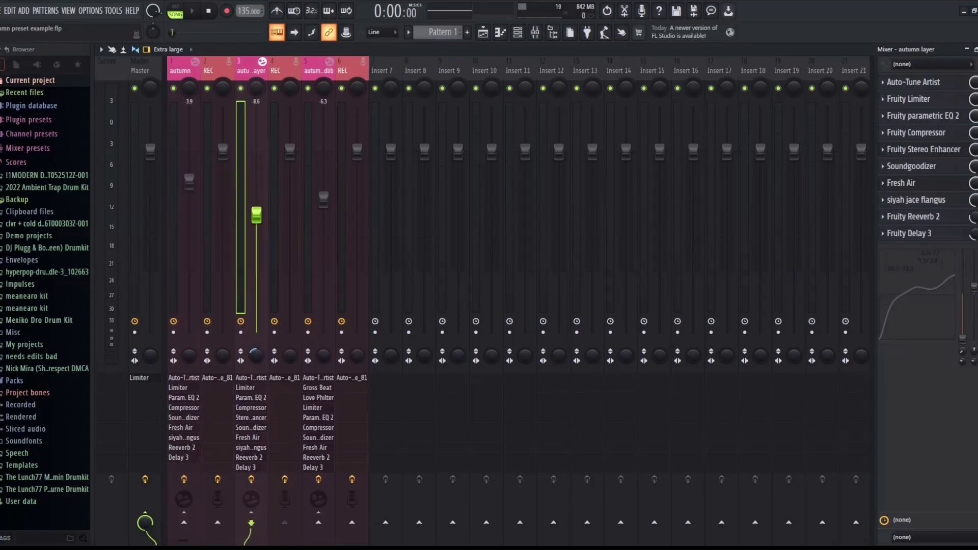
key(Escape)
click(939, 153)
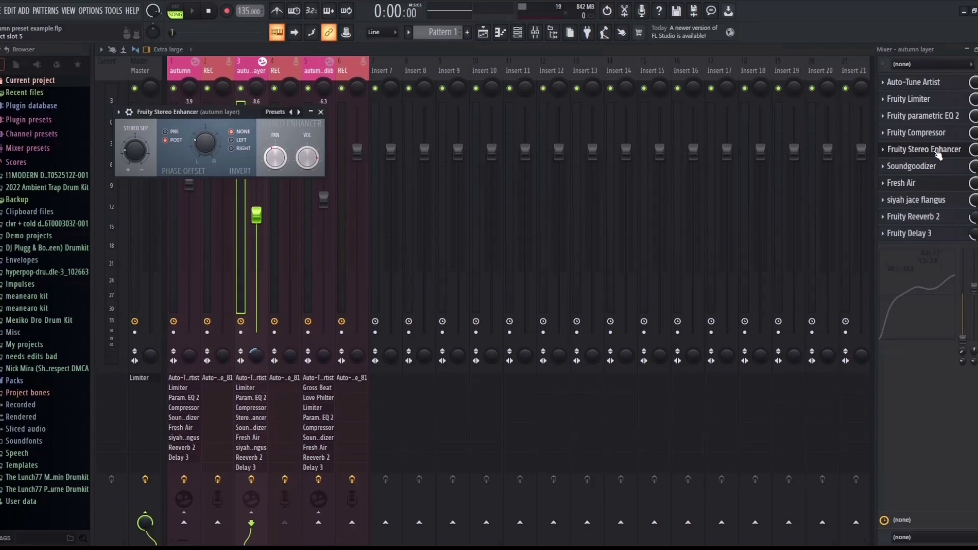
click(939, 153)
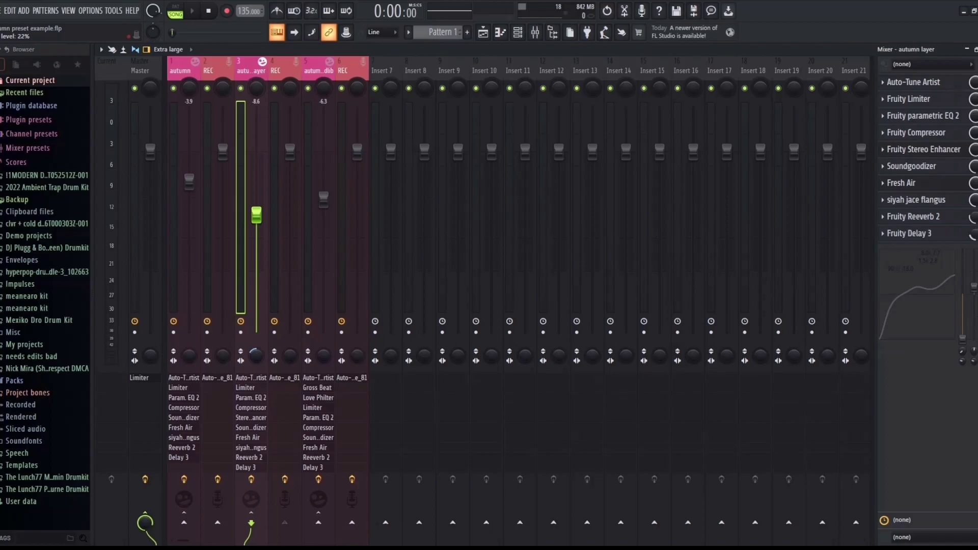
key(ctrl+s)
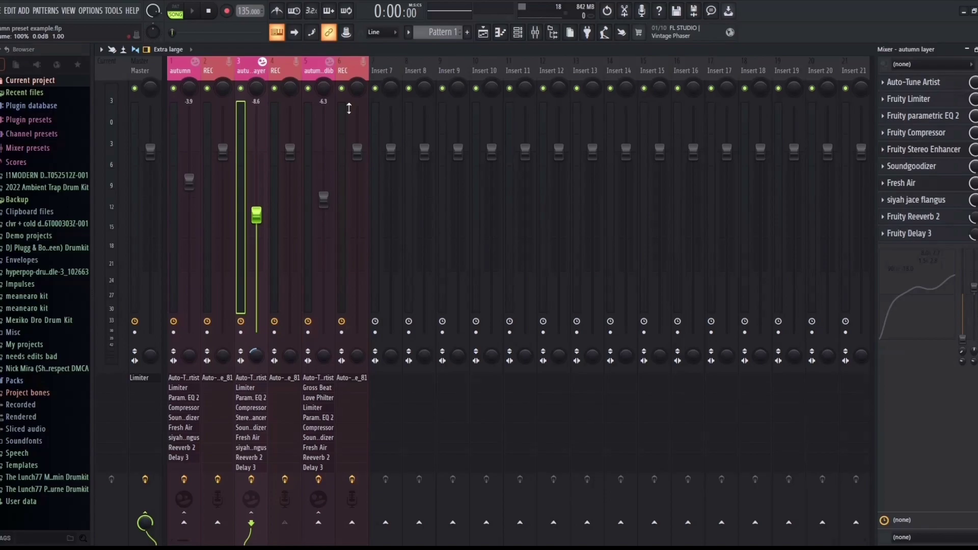
Inspect the autumn adlib track's Gross Beat (1/6 Bt Gate) and Fruity Love Philter settings
click(318, 153)
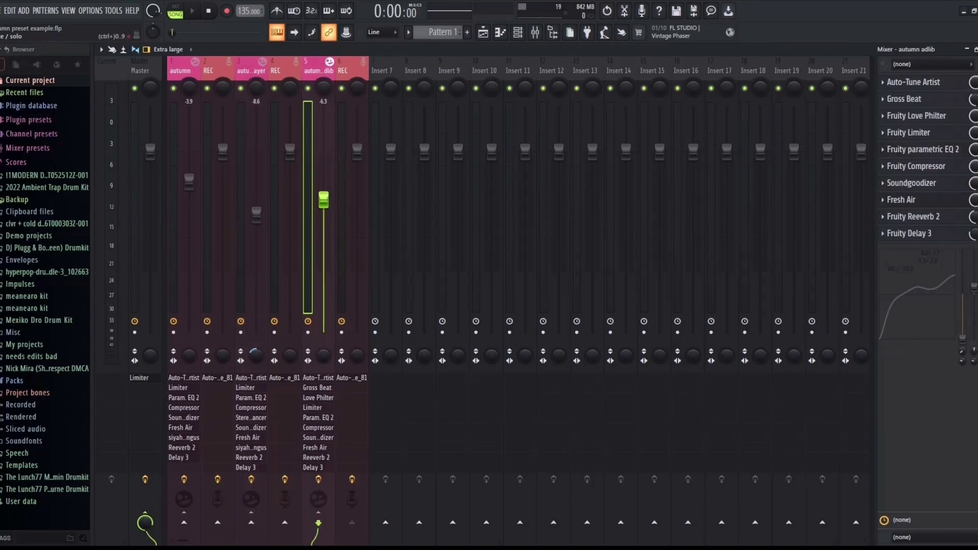
click(920, 100)
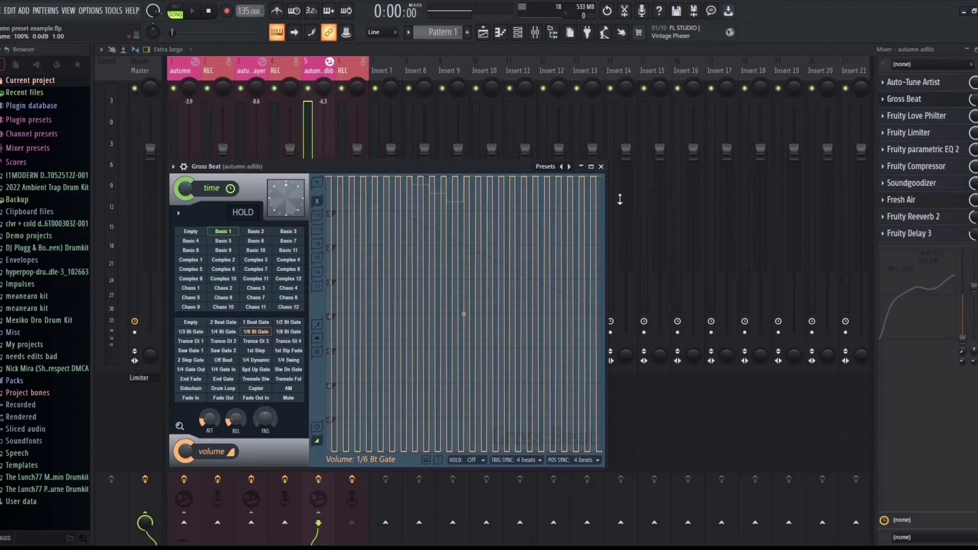
click(601, 167)
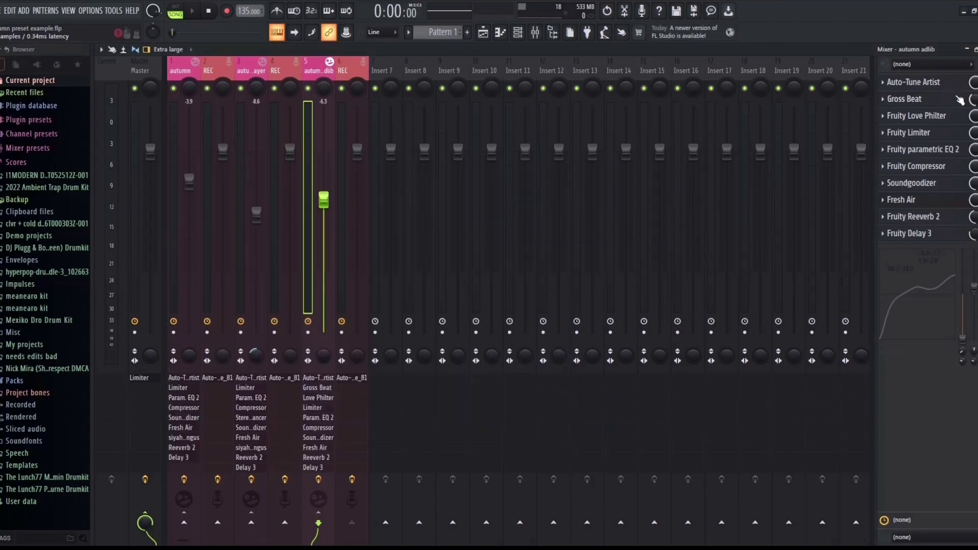
click(960, 118)
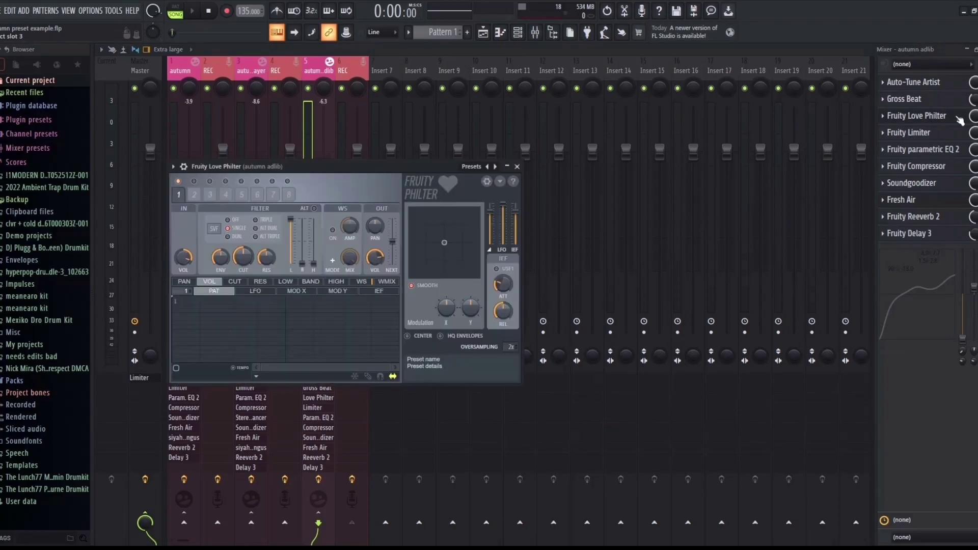
click(921, 121)
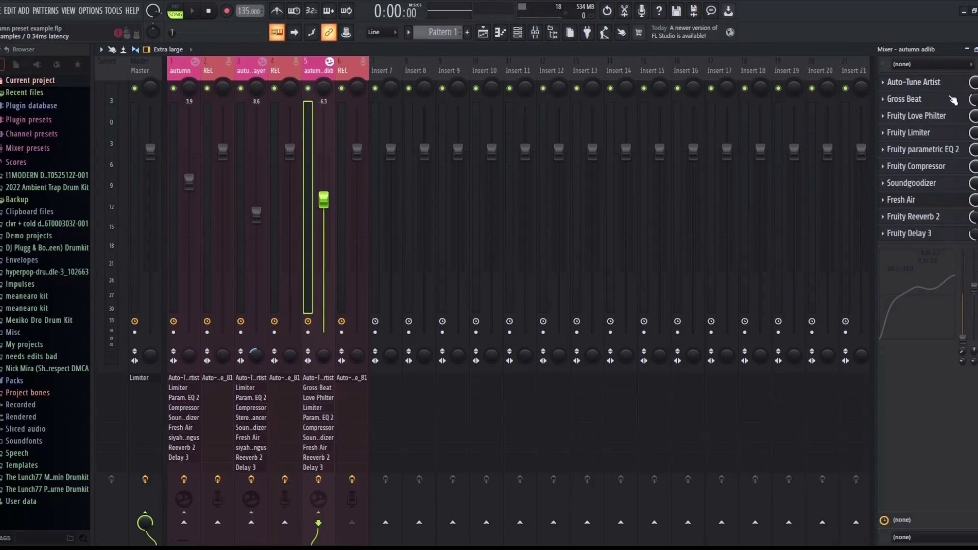
click(972, 50)
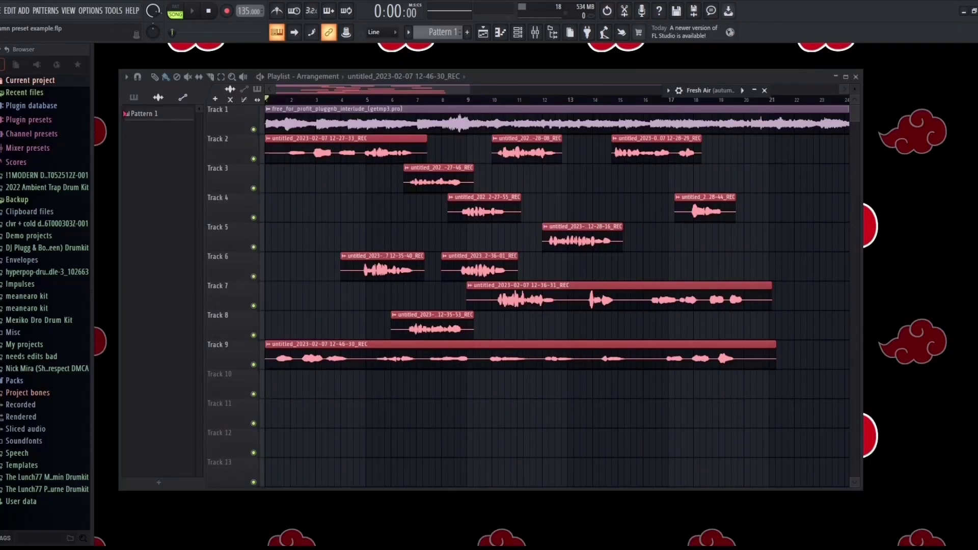